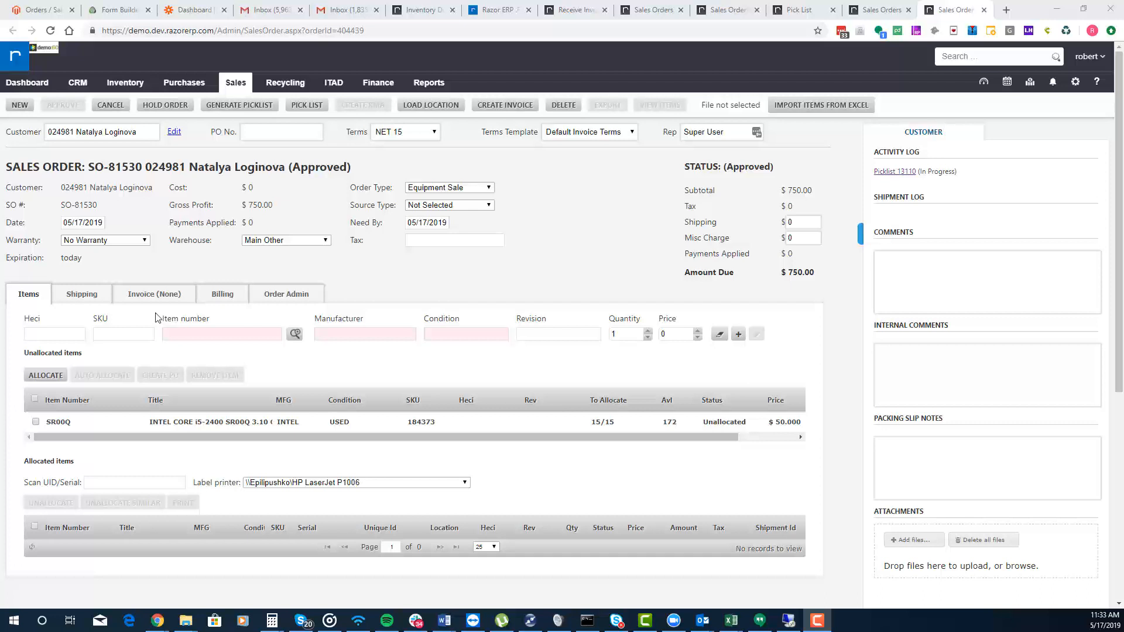
Step: Generate the pick list for the open sales order
click(647, 229)
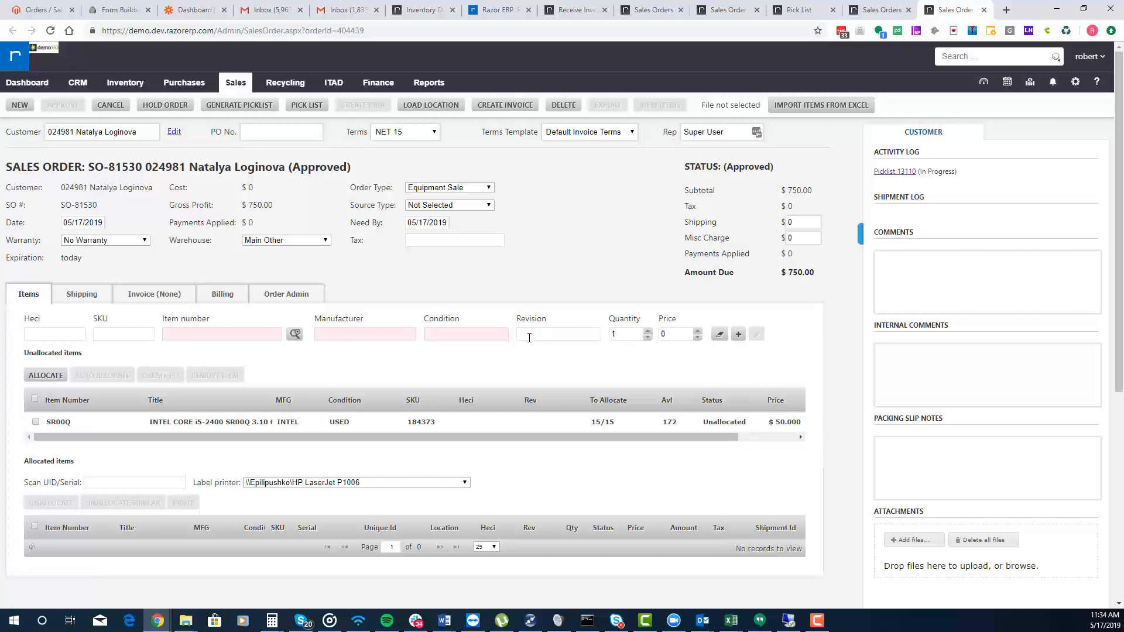
click(240, 107)
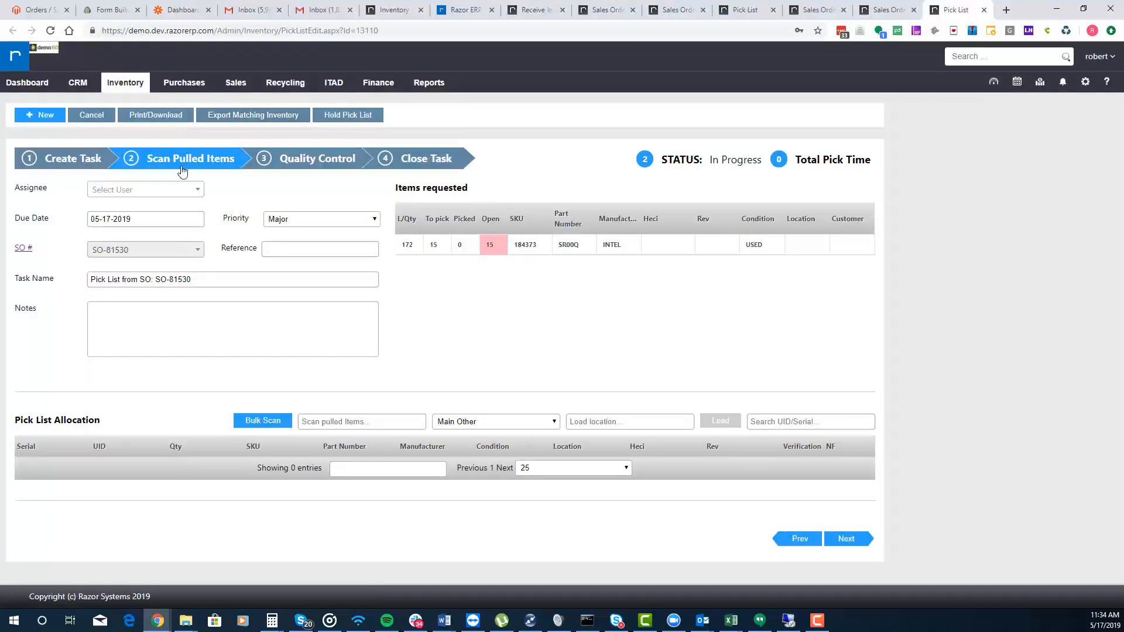
Step: Go back to the Create Task stage, try out a note and clear it, and return to Scan Pulled Items
click(51, 166)
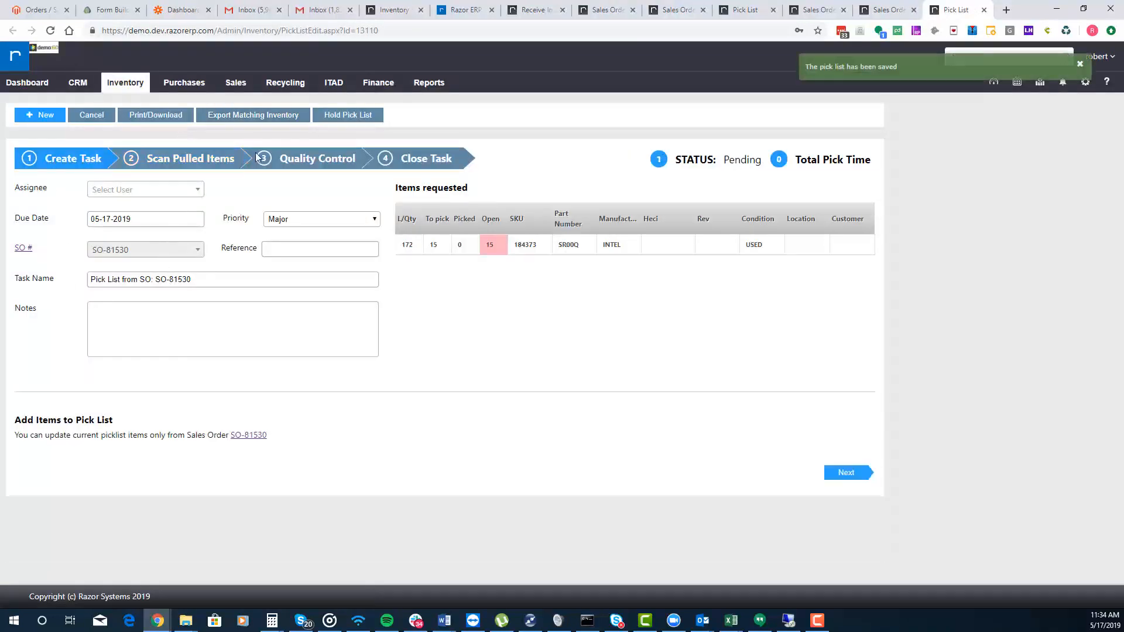
click(210, 326)
text(sdfsdfsdf)
key(ctrl+a)
key(BackSpace)
click(853, 475)
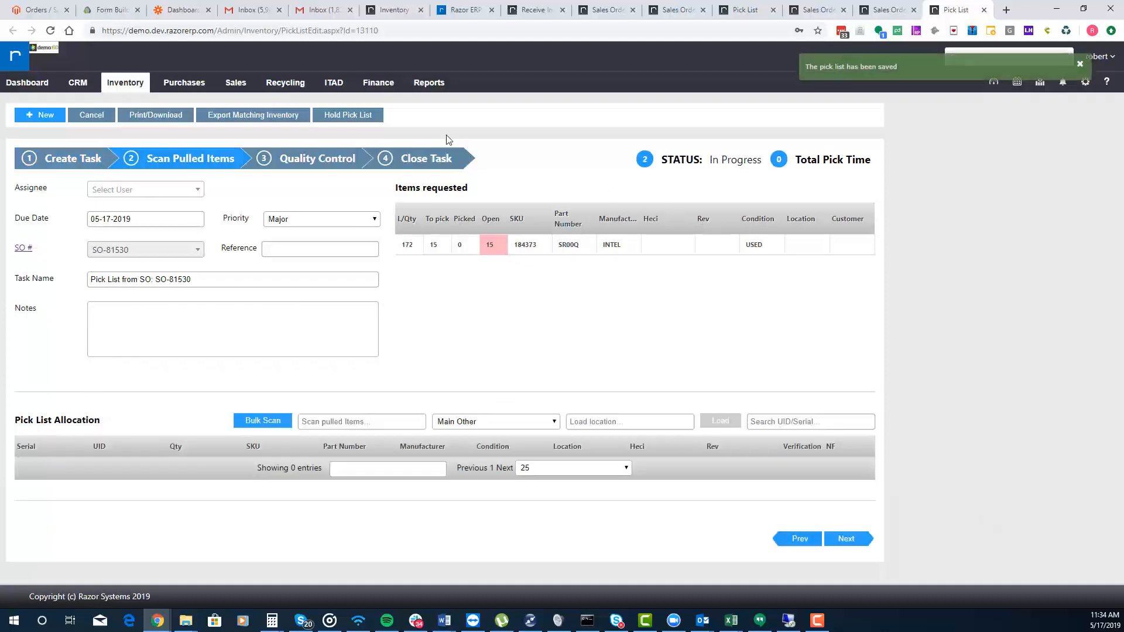
Step: Open the Pick List Queue in a separate browser tab and open the newest pick list, due May-17
click(135, 85)
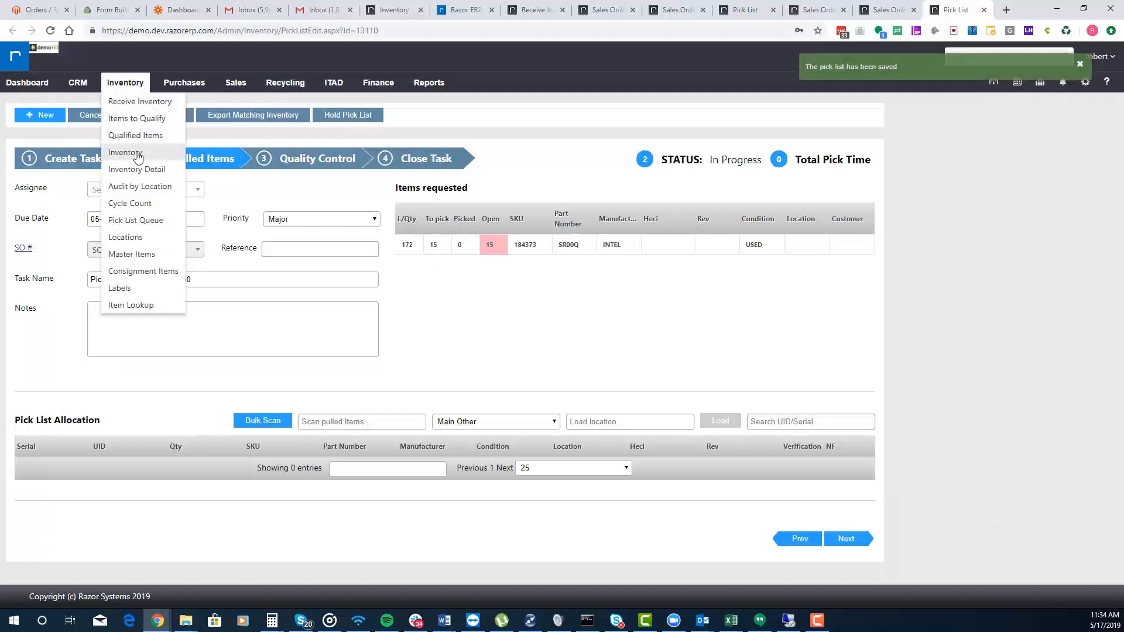
middle_click(130, 225)
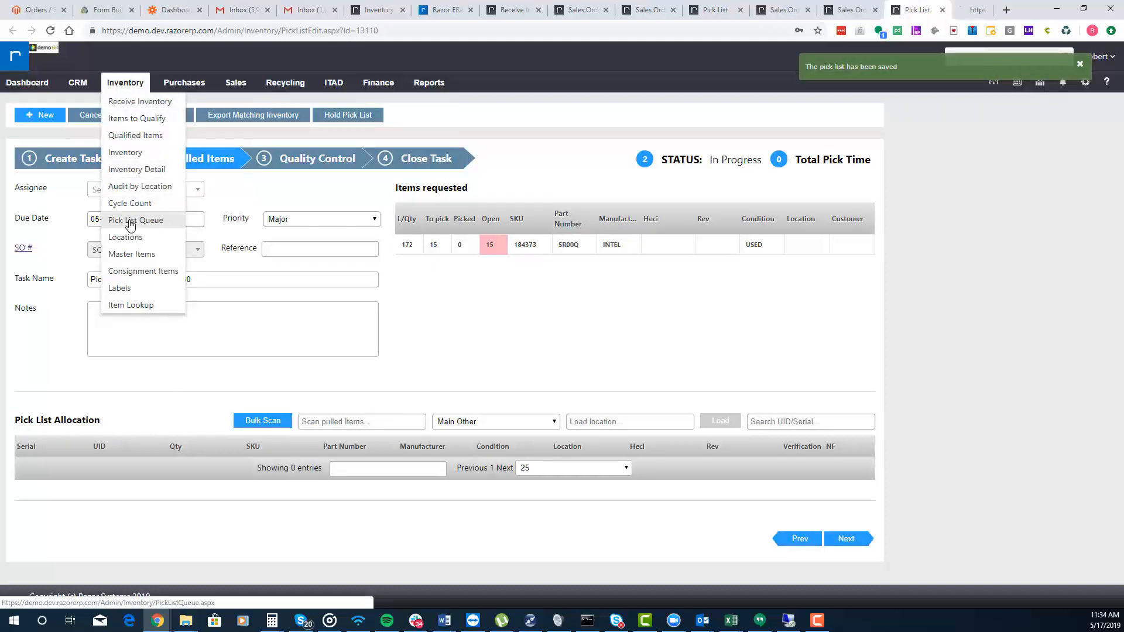
click(959, 10)
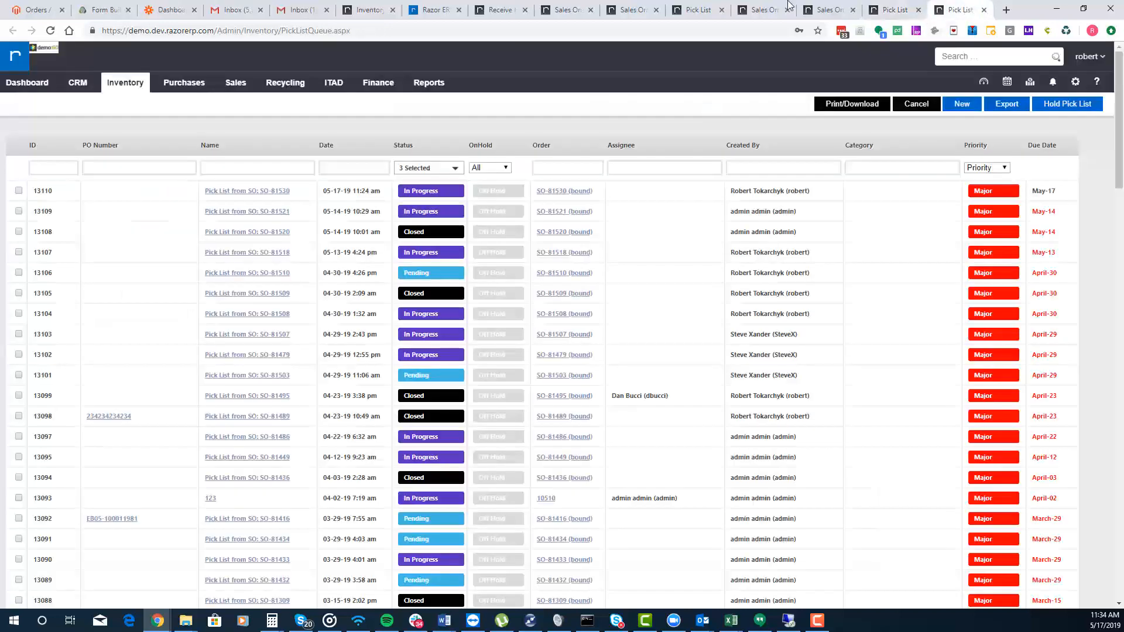
click(315, 192)
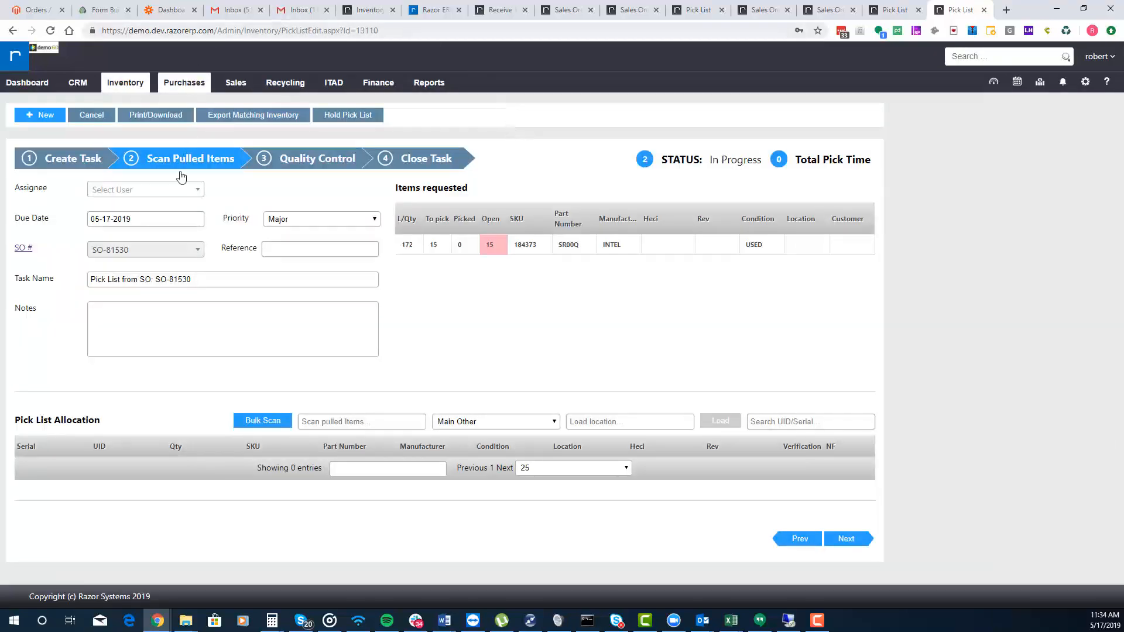
Step: Preview the Pick List report for the open pick list
click(156, 113)
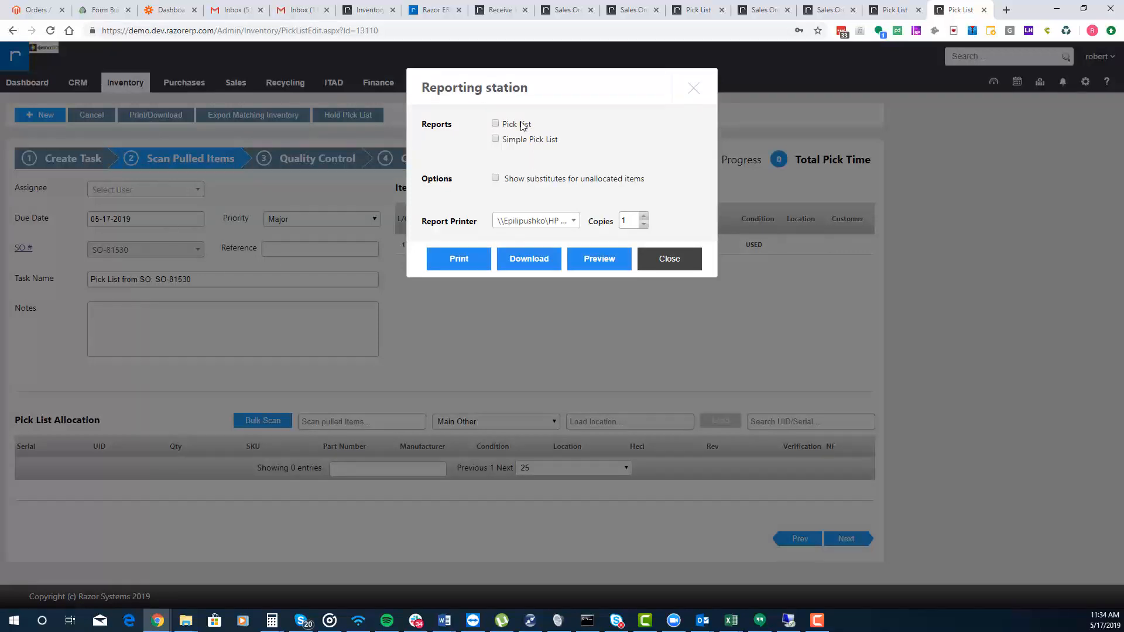
click(523, 124)
click(583, 266)
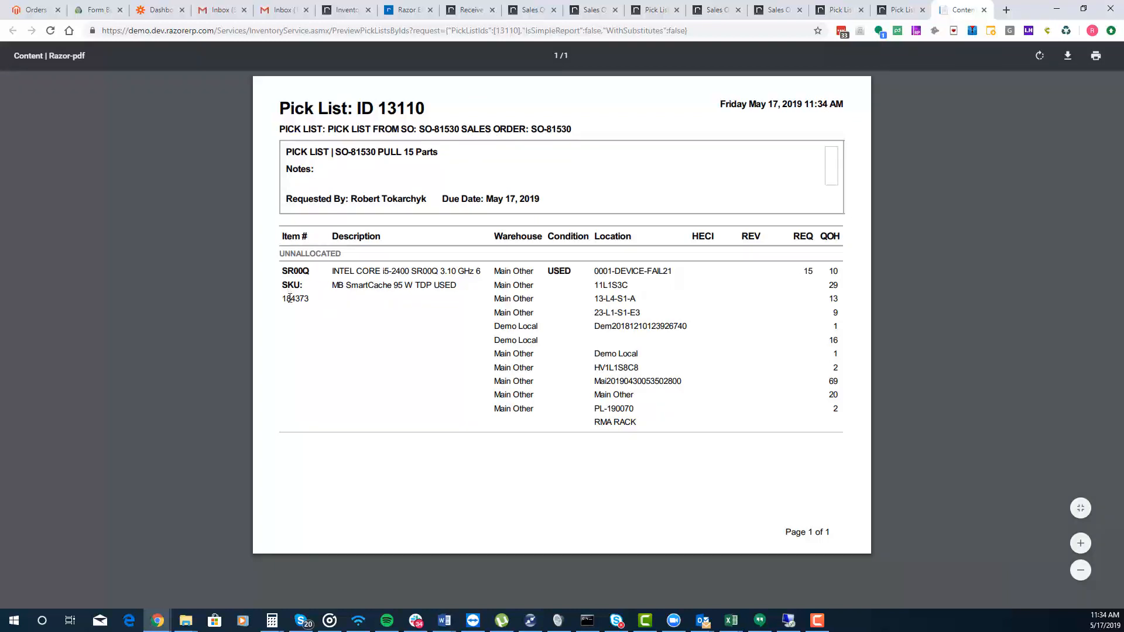
Step: Check the item's description, locations and on-hand quantities in the report, and return to the pick list, closing the Reporting station
drag(290, 298, 452, 269)
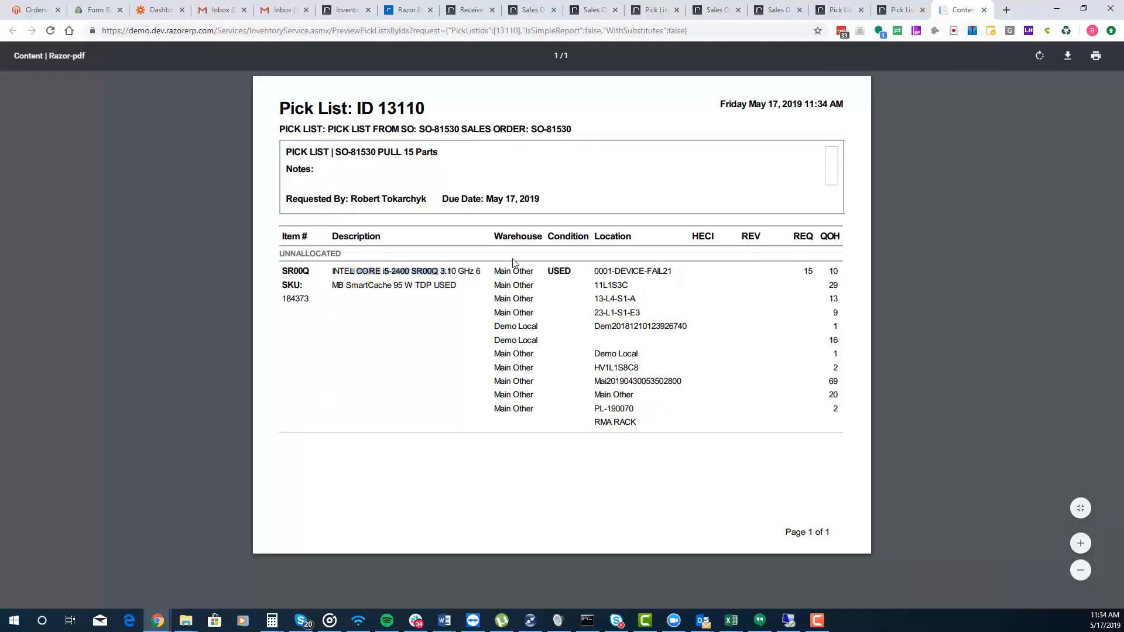
click(624, 271)
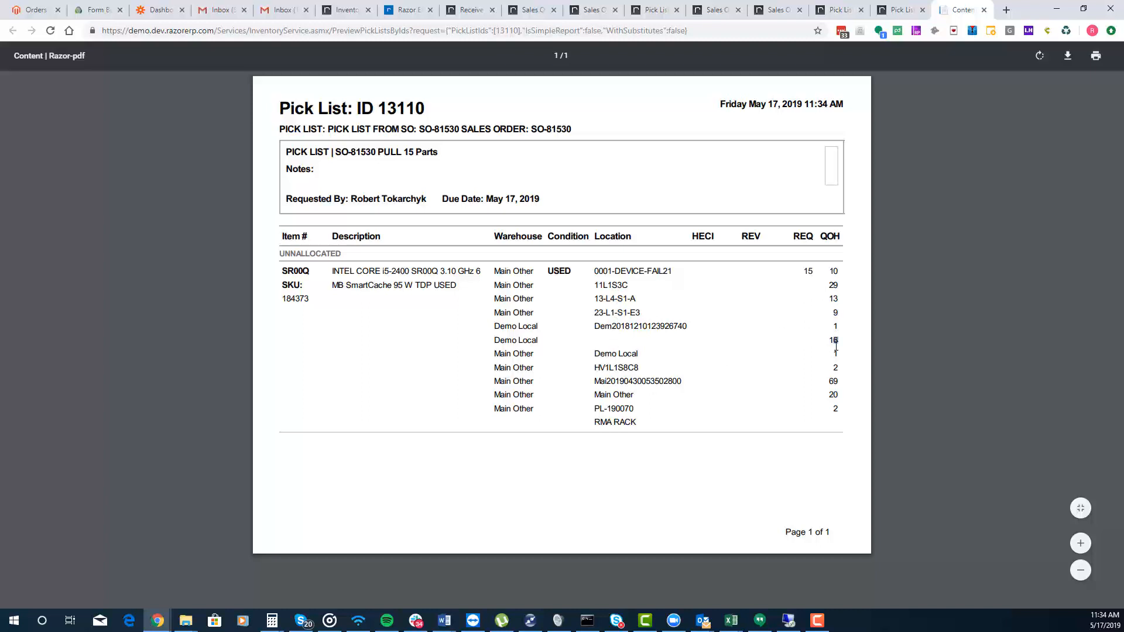
double_click(835, 368)
click(902, 7)
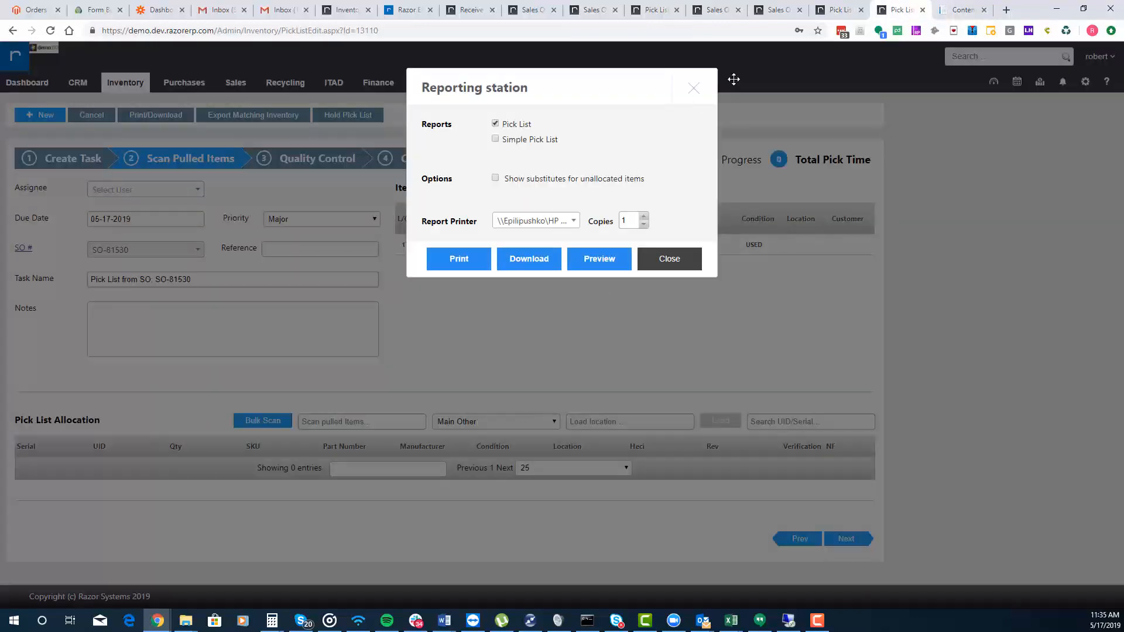
click(678, 261)
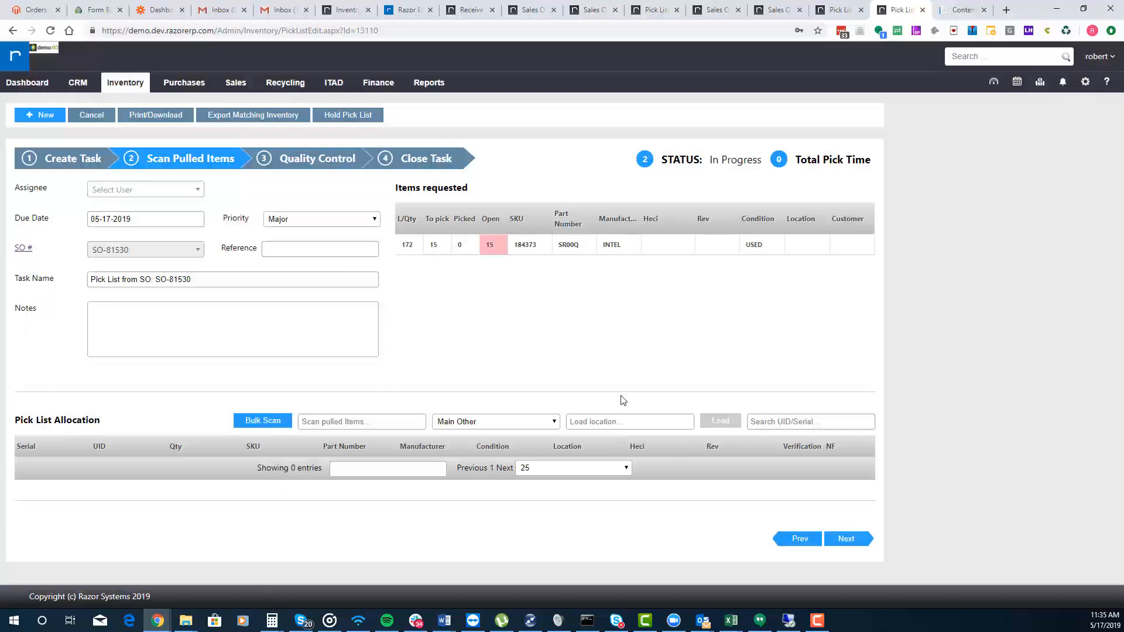
Step: Start a bulk scan for the pick list and add the pulled items with serials 2Z5X492 and 2Z5X495
click(617, 422)
click(628, 377)
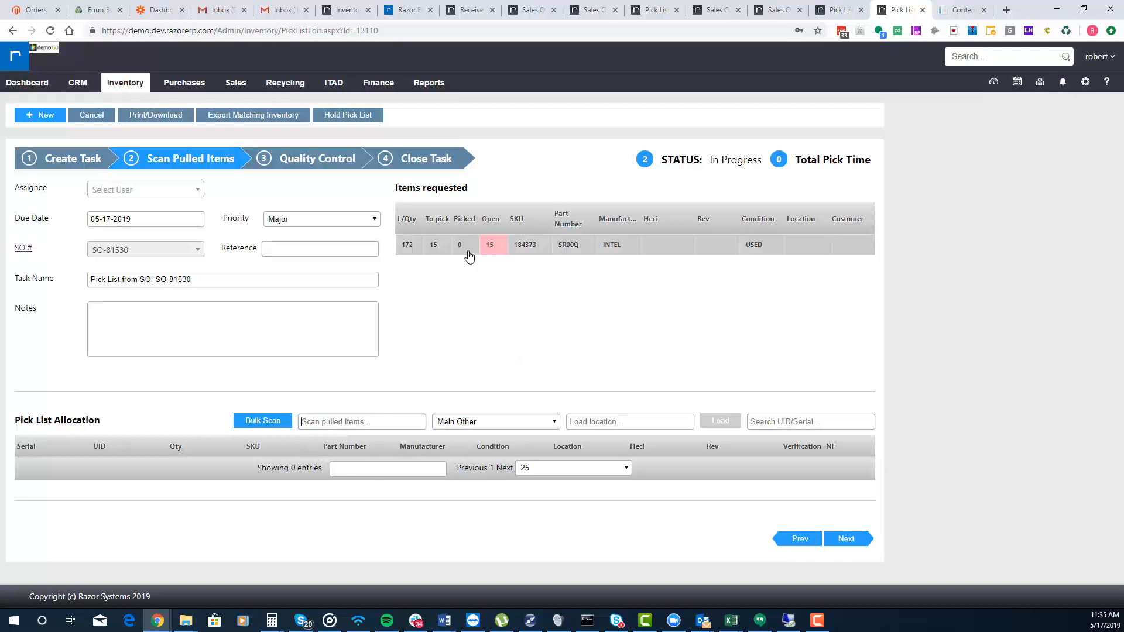
click(262, 421)
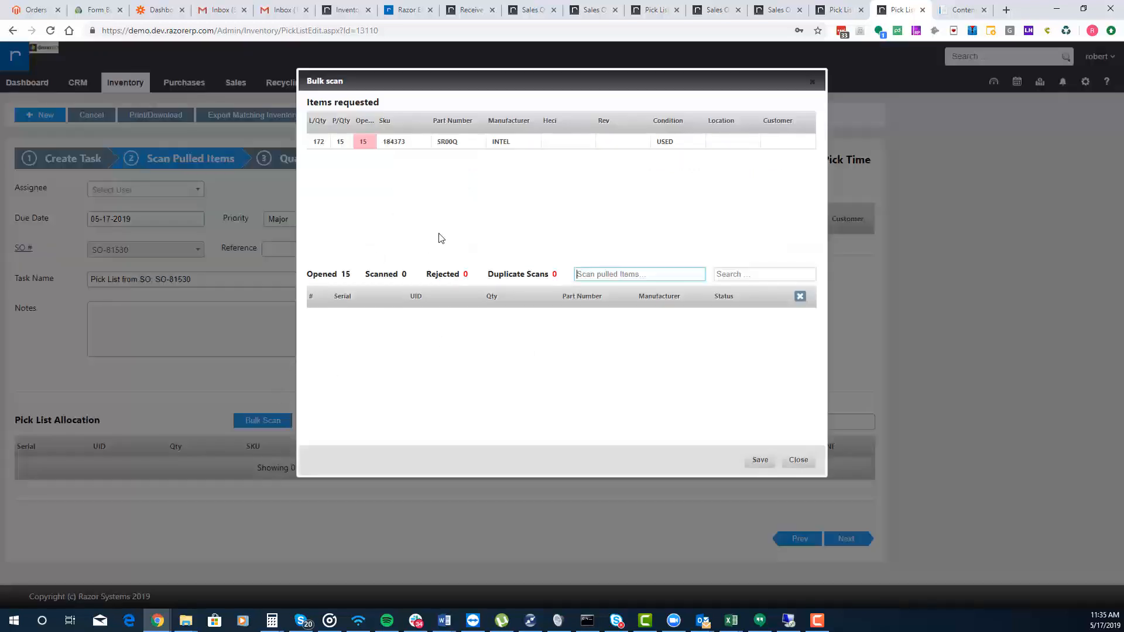
click(621, 279)
text(2Z5X492)
key(Return)
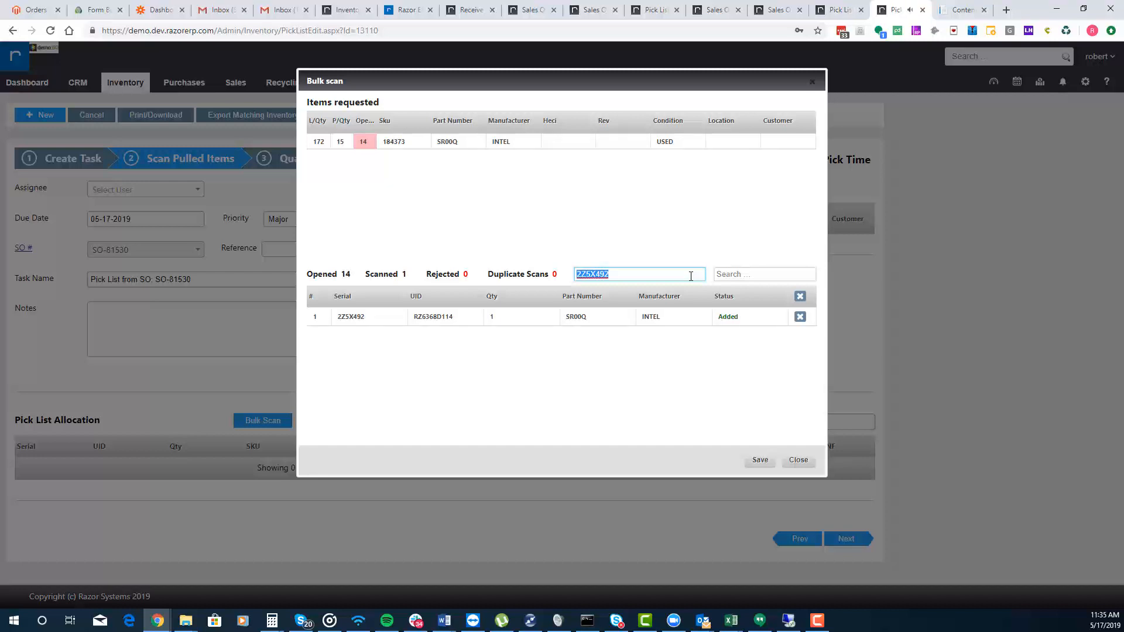
text(2Z5X495)
key(Return)
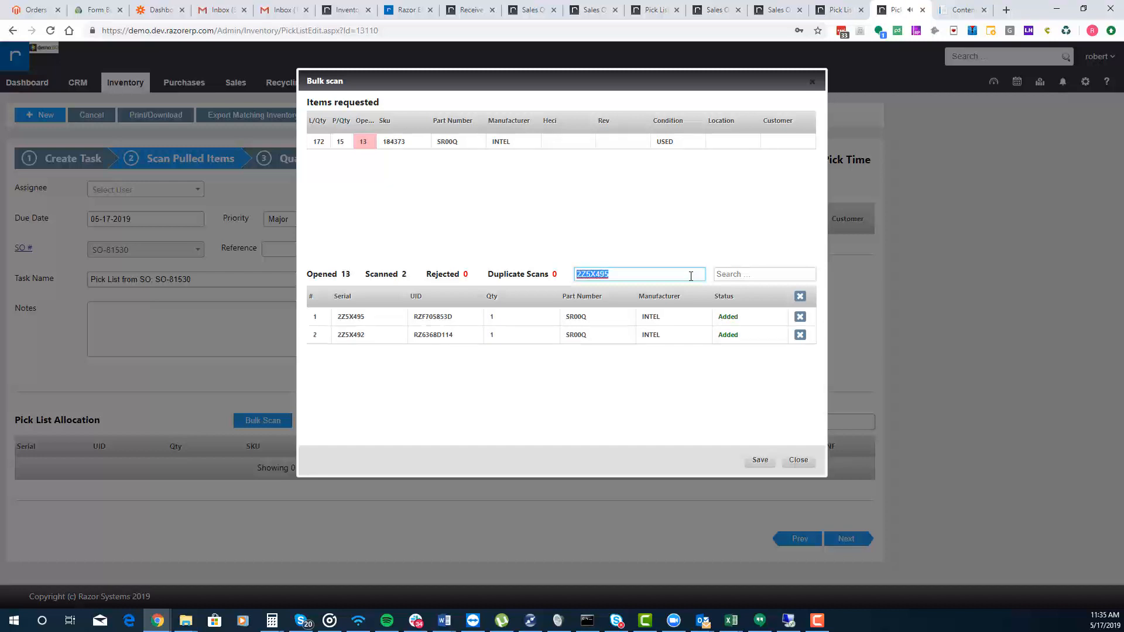
Step: Add the pulled items with serials 2Z5X498, 2Z5X501, 2Z5X504 and 2Z5X507 to the bulk scan
text(2Z5X498)
key(Return)
text(2Z5X501)
key(Return)
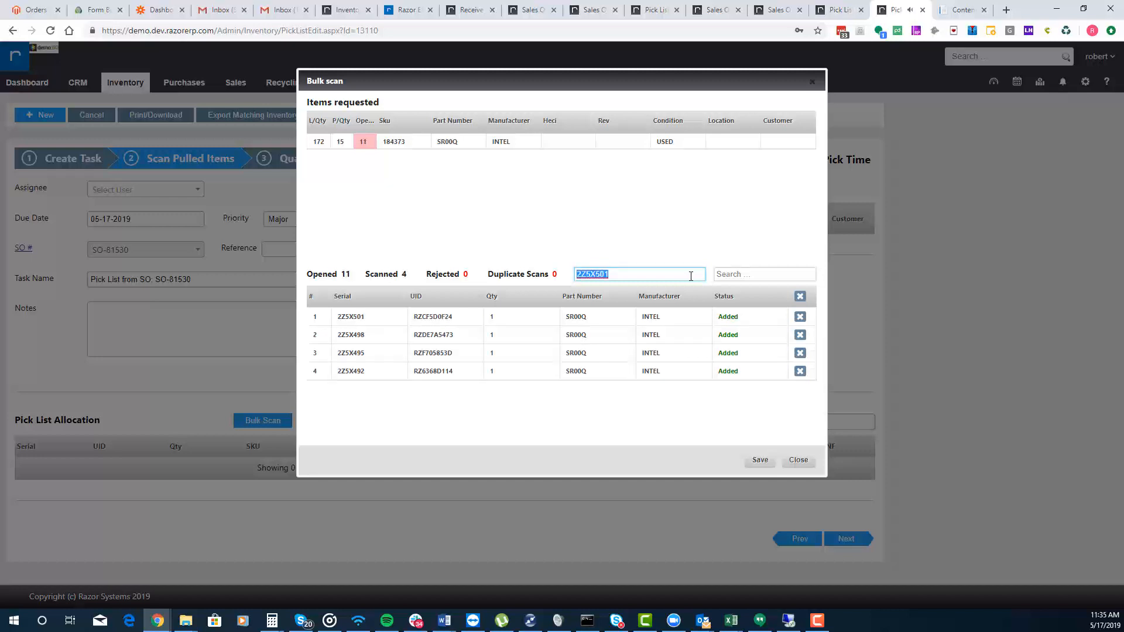
text(2Z5X504)
key(Return)
text(2Z5X507)
key(Return)
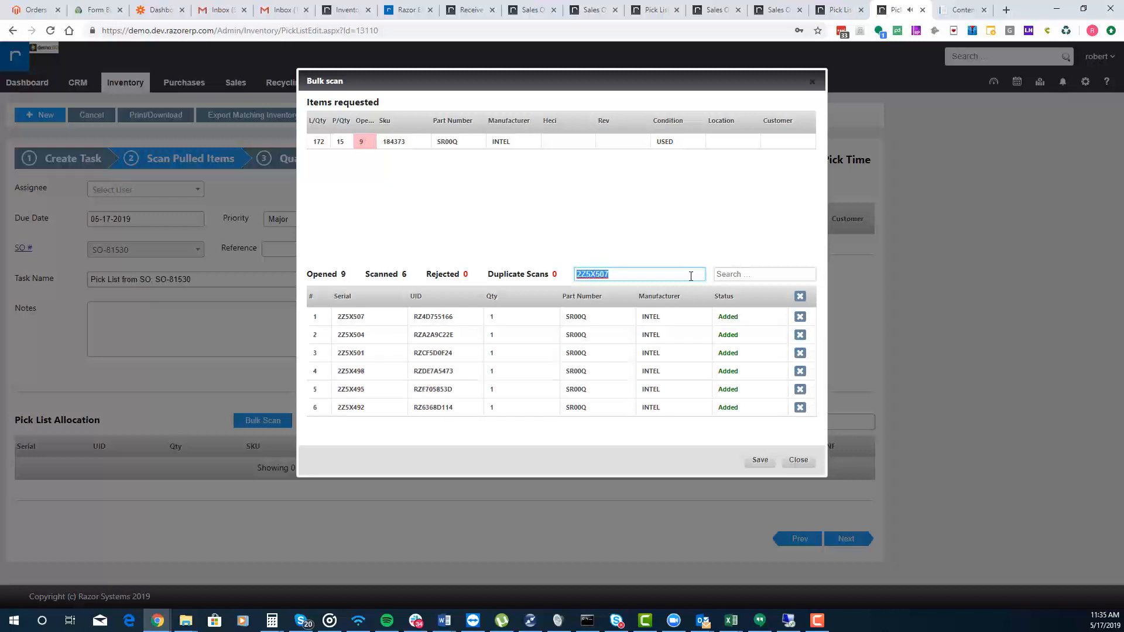
Step: Try scanning serial 2Z5X512 and rescanning serial 2Z5X507 in the bulk scan
text(2Z5X512)
key(Return)
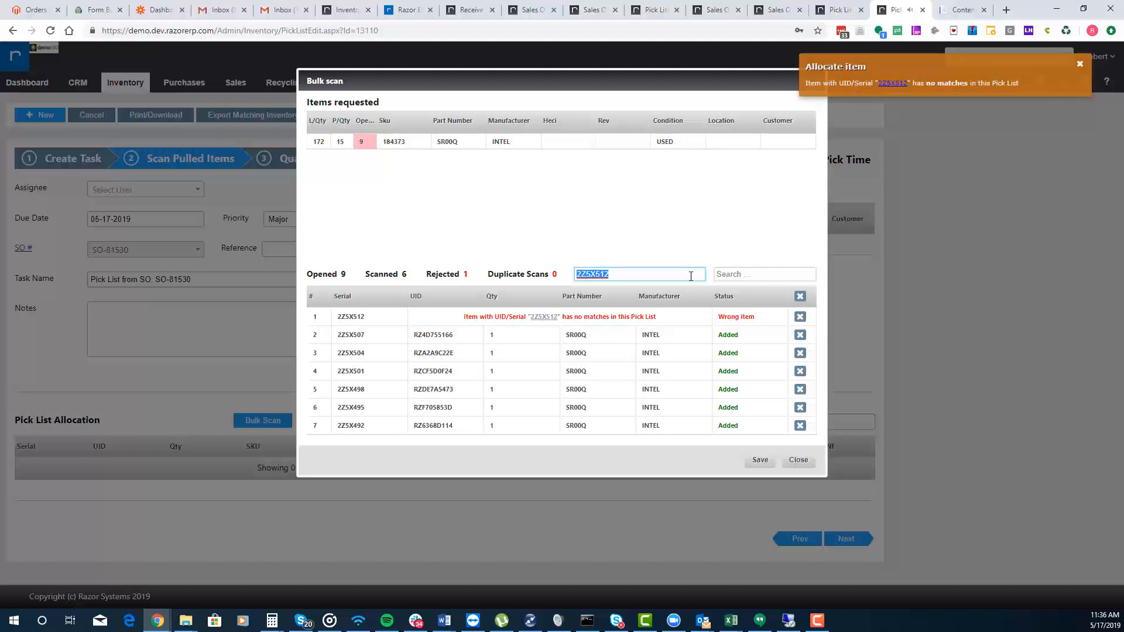
text(2Z5X507)
key(Return)
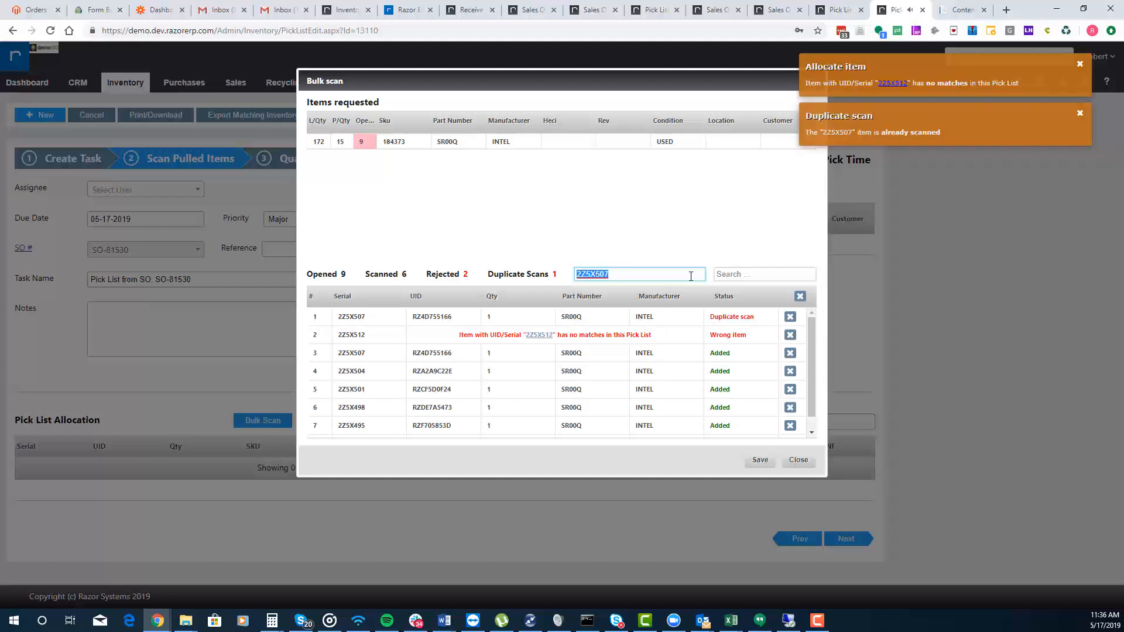
Step: Add the pulled items with serials 2Z5X510, 2Z5X513, 2Z5X516 and 2Z5X519 to the bulk scan
text(2Z5X510)
key(Return)
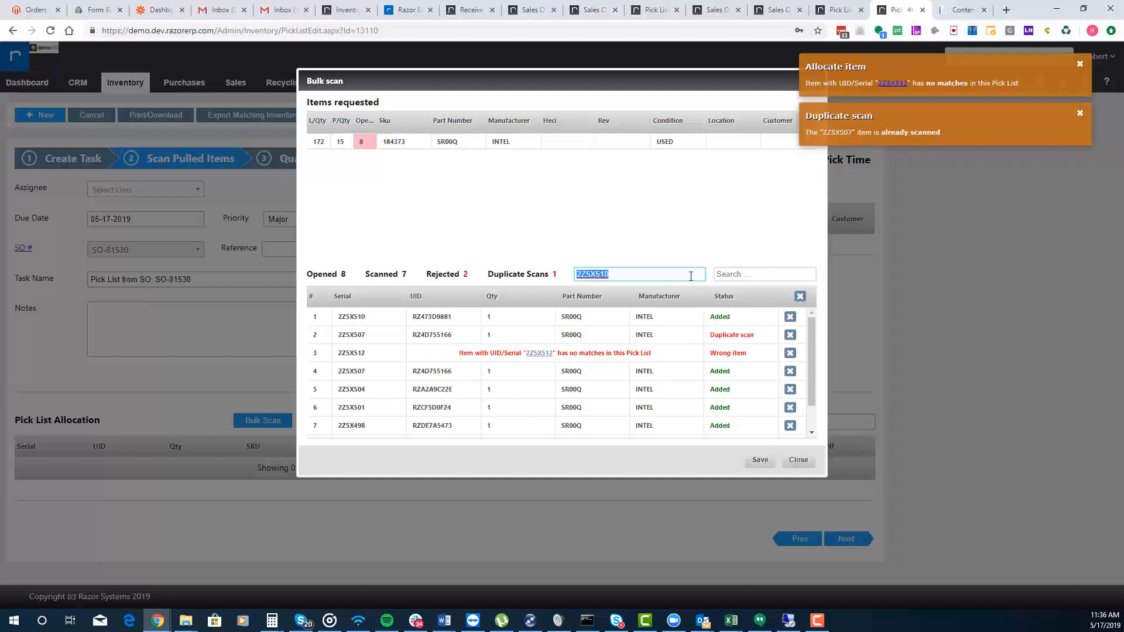
text(2Z5X513)
key(Return)
text(2Z5X516)
key(Return)
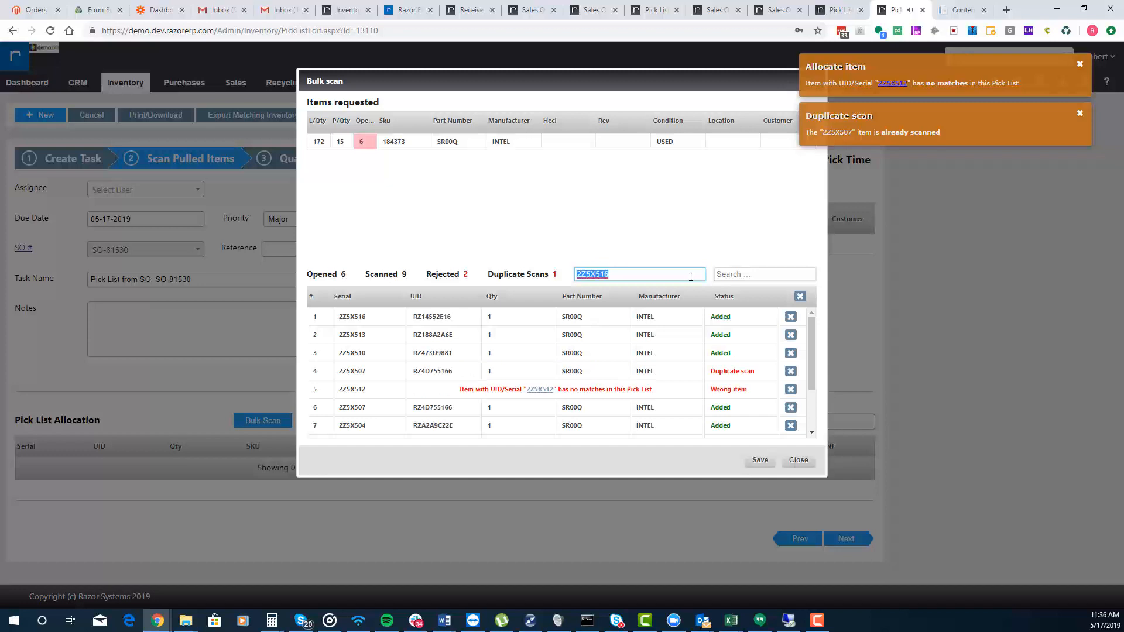
text(2Z5X519)
key(Return)
Step: Add serials 2Z5X493, 2Z5X496, 2Z5X499, 2Z5X502 and 2Z5X508 to the bulk scan and save the scanned items
text(2Z5X493)
key(Return)
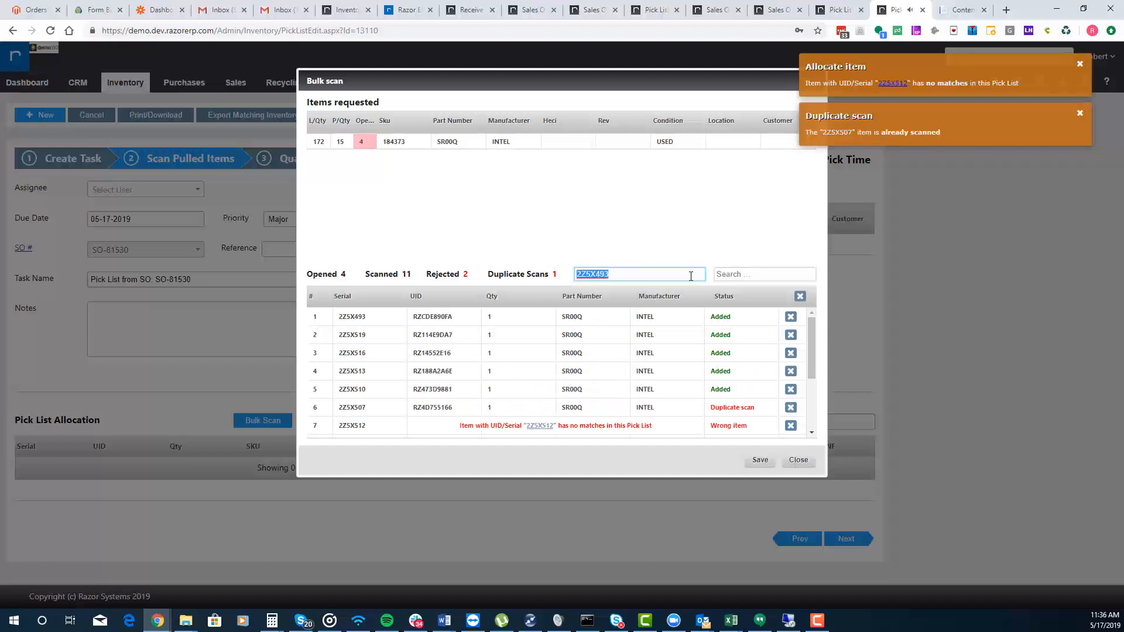
text(2Z5X496)
key(Return)
text(2Z5X499)
key(Return)
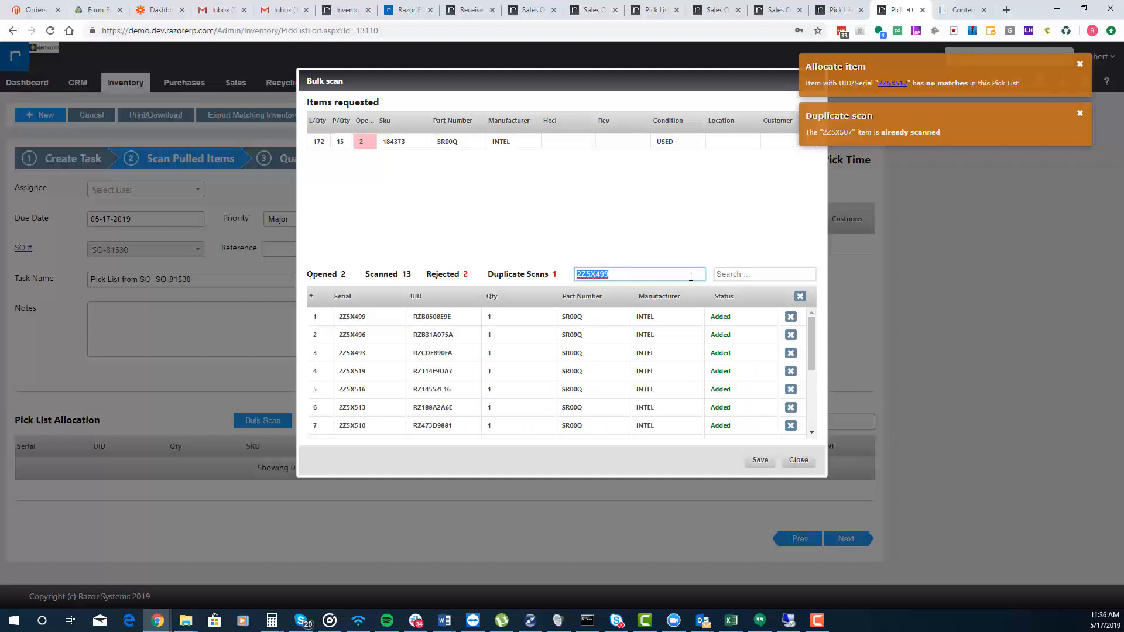
text(2Z5X502)
key(Return)
text(2Z5X508)
key(Return)
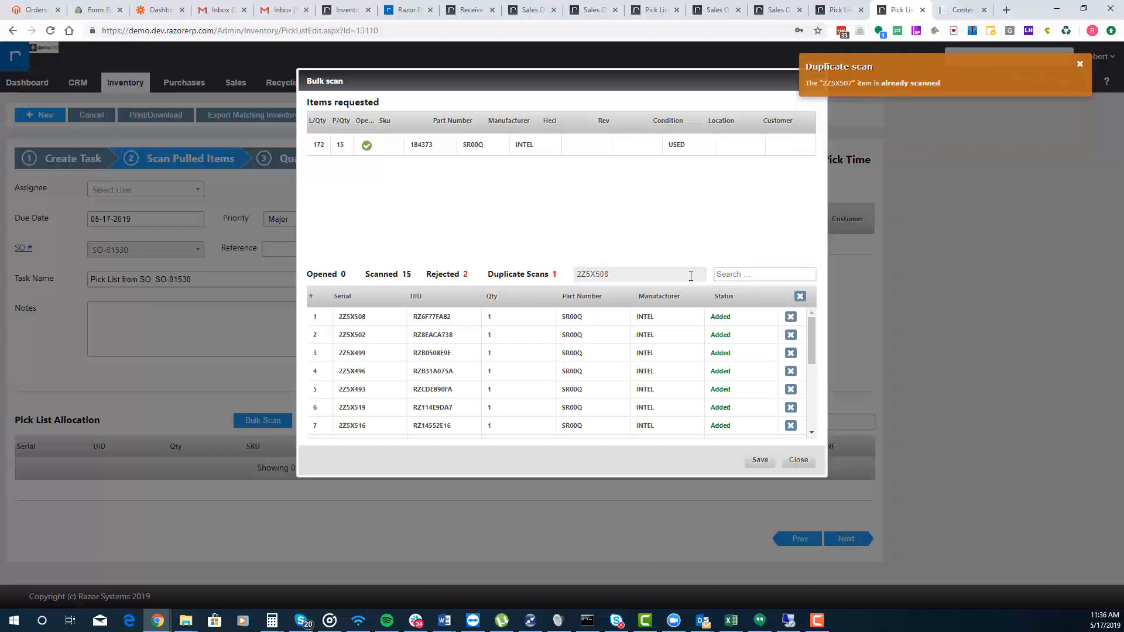
click(761, 462)
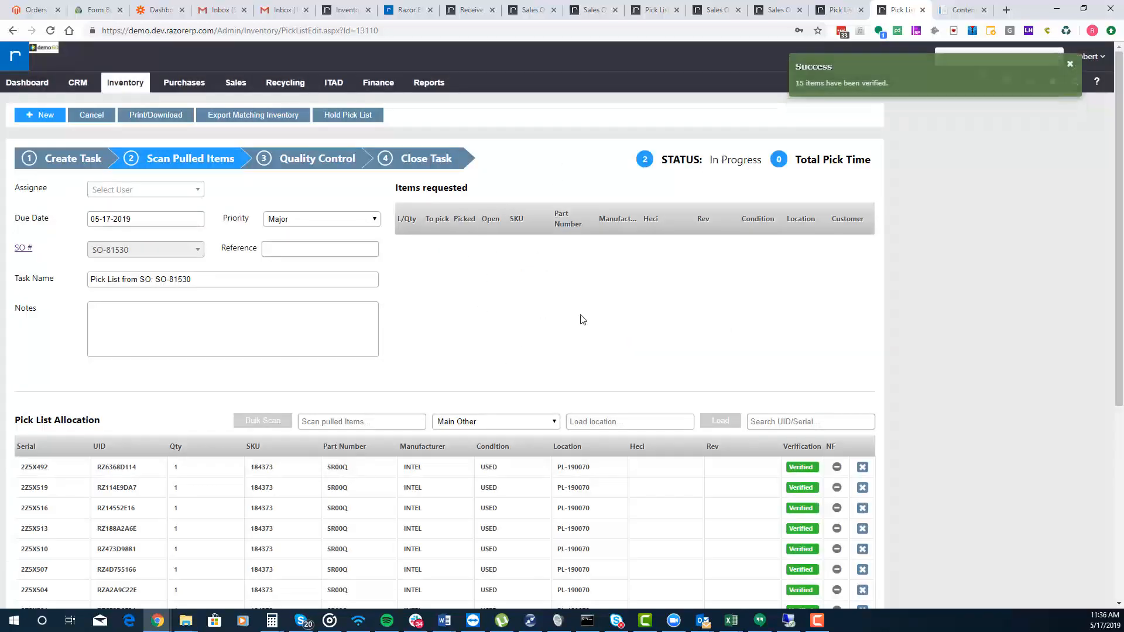
Step: Advance the pick list to the Quality Control stage and review the inspection results of the picked items
scroll(672, 321, down, 4)
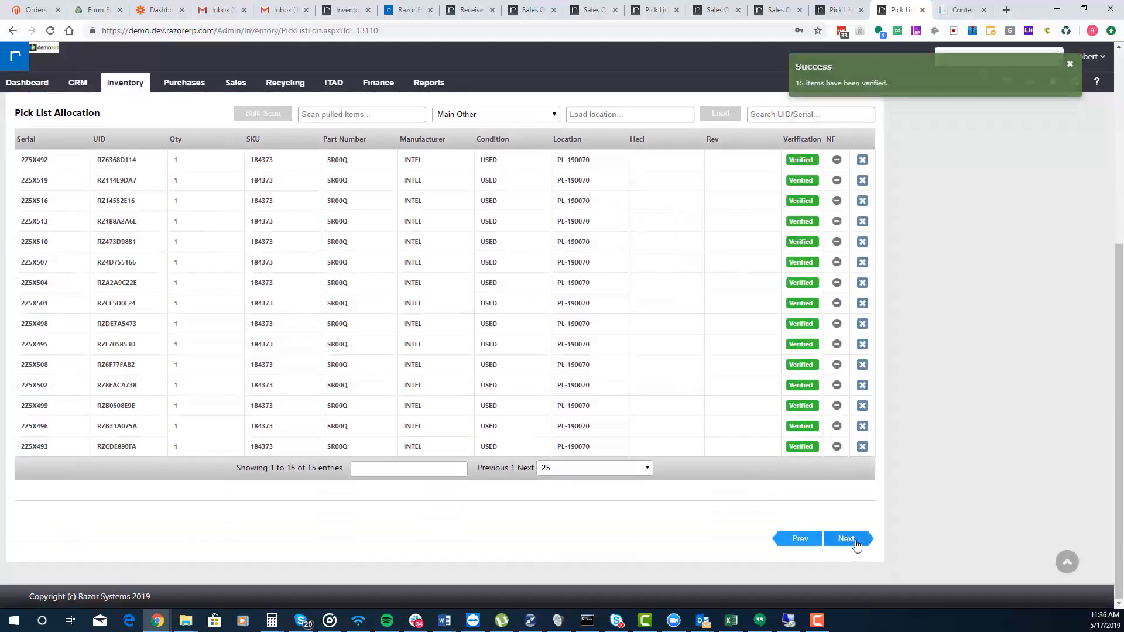
click(846, 538)
scroll(494, 394, down, 3)
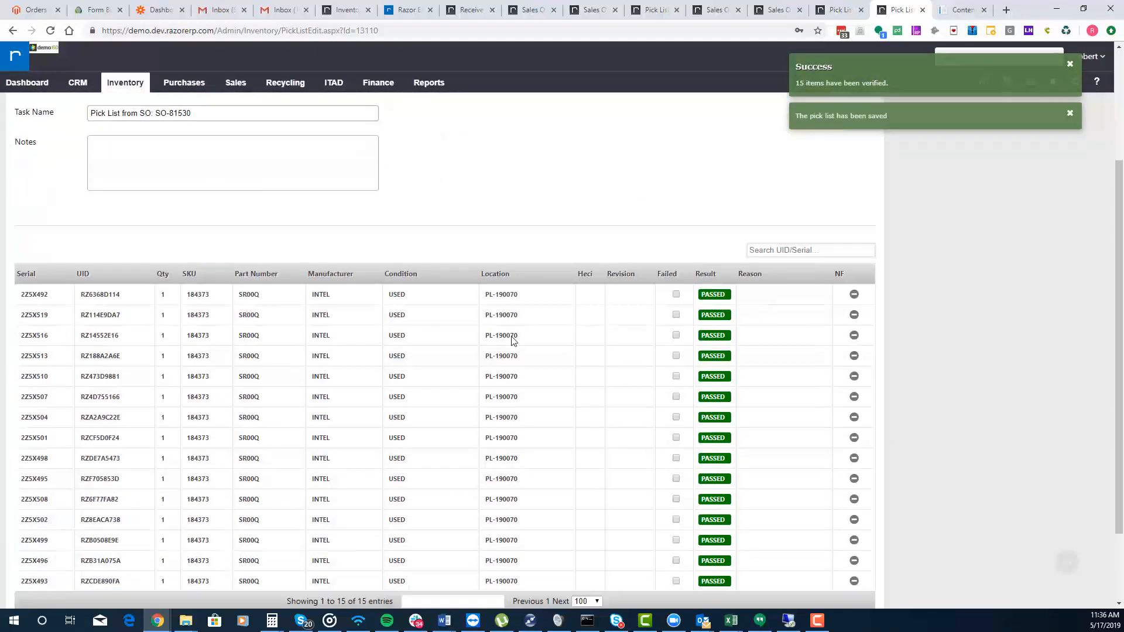
scroll(531, 541, up, 3)
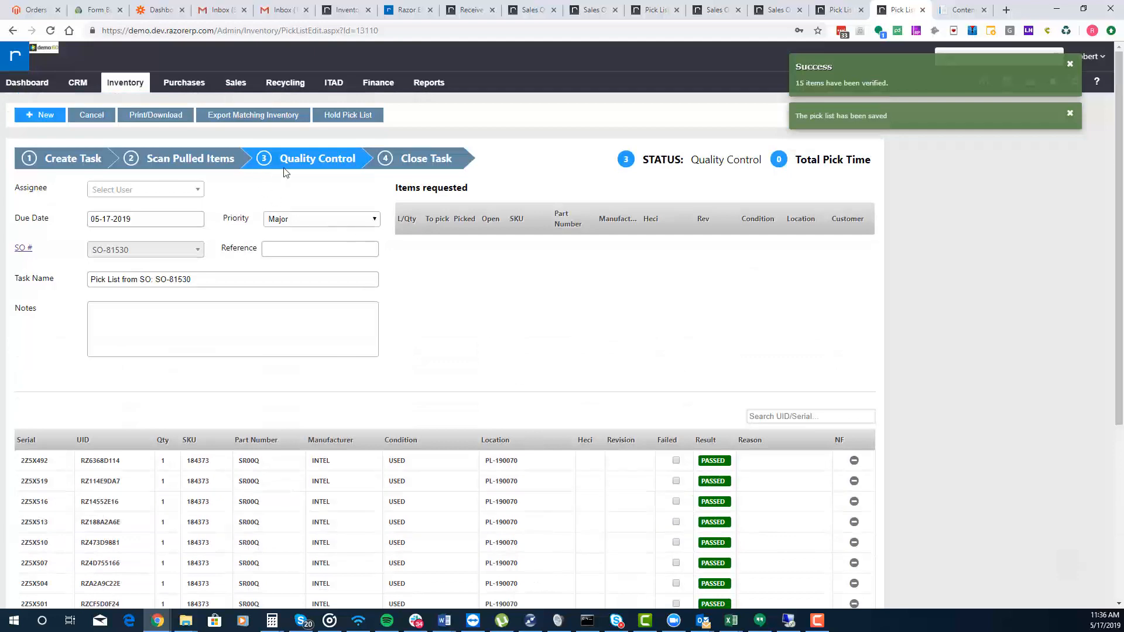
scroll(436, 362, down, 4)
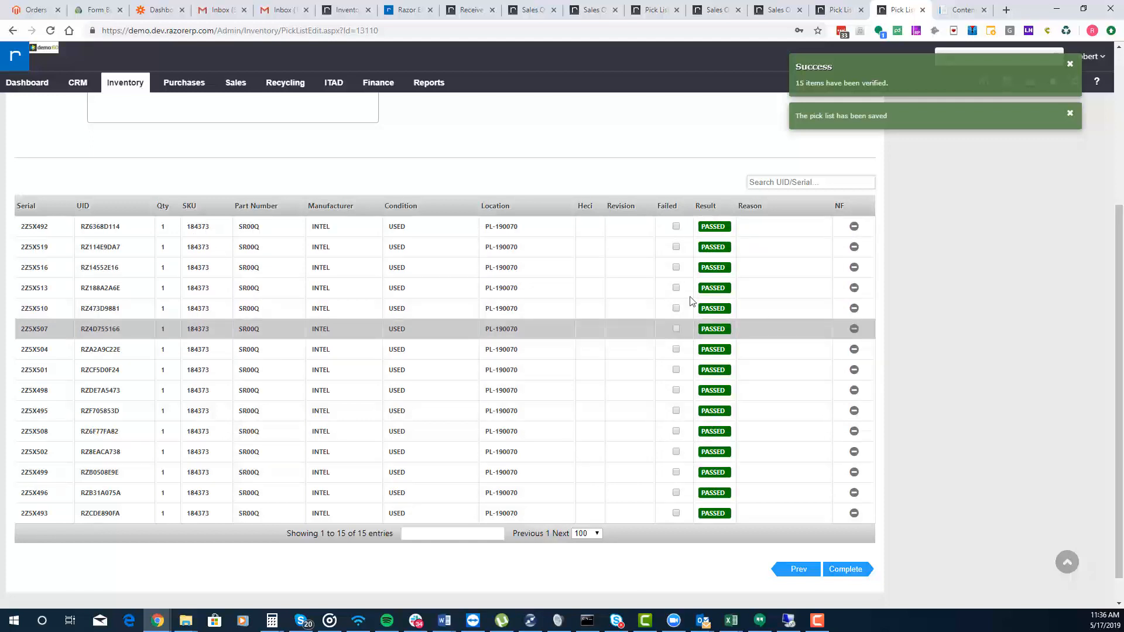
Step: Complete the pick list with the comment "Complete" and check its status
click(847, 571)
click(506, 164)
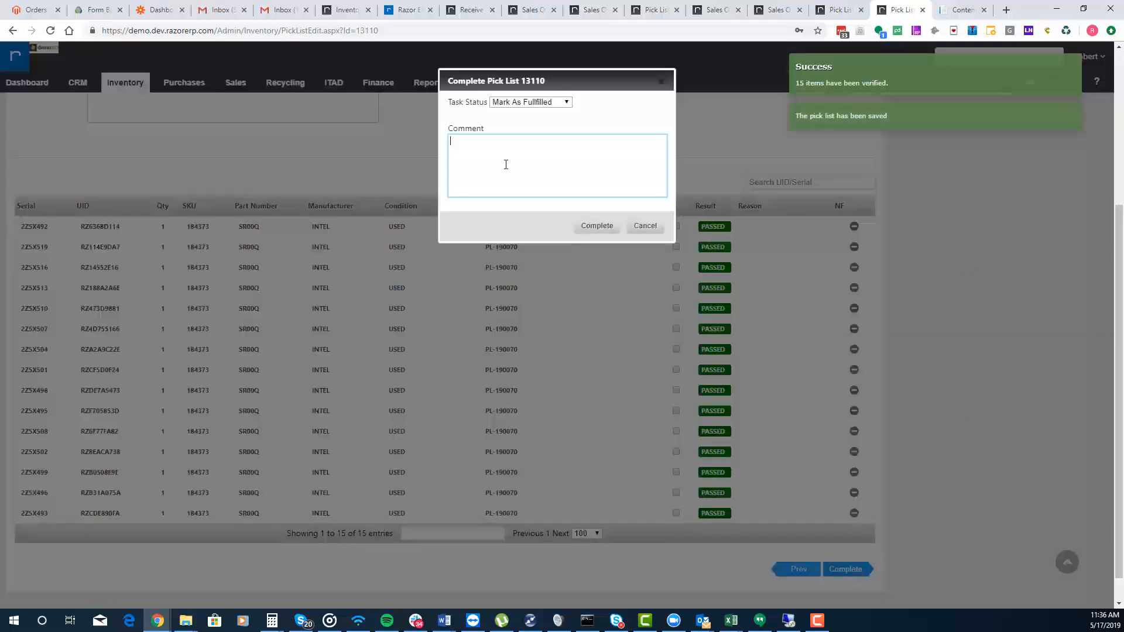
text(Complete)
click(598, 229)
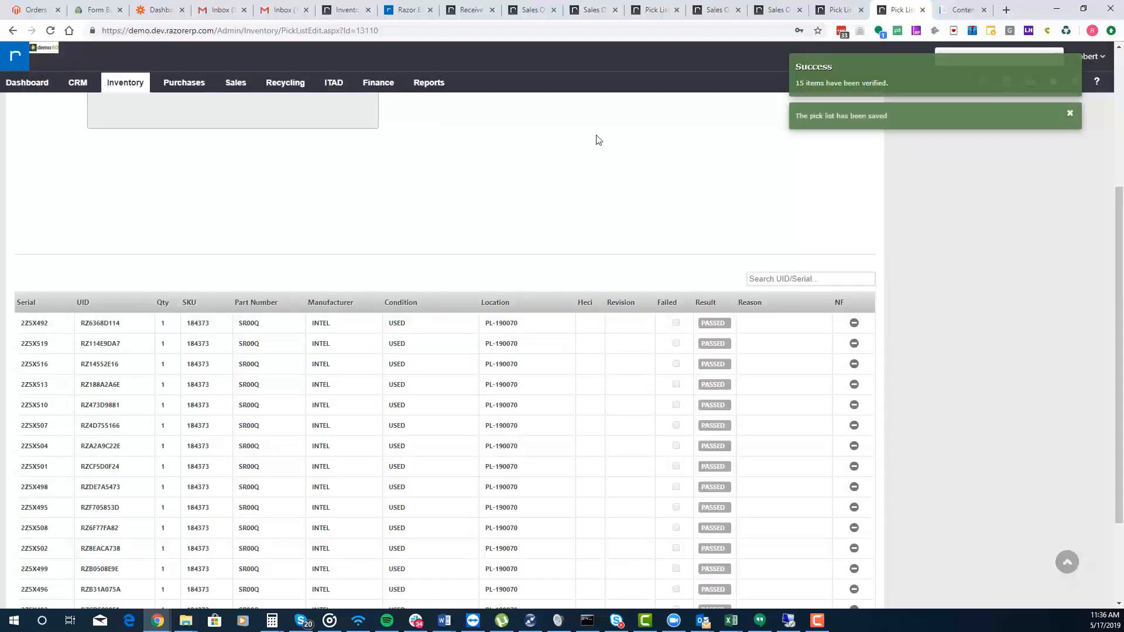
scroll(598, 140, up, 4)
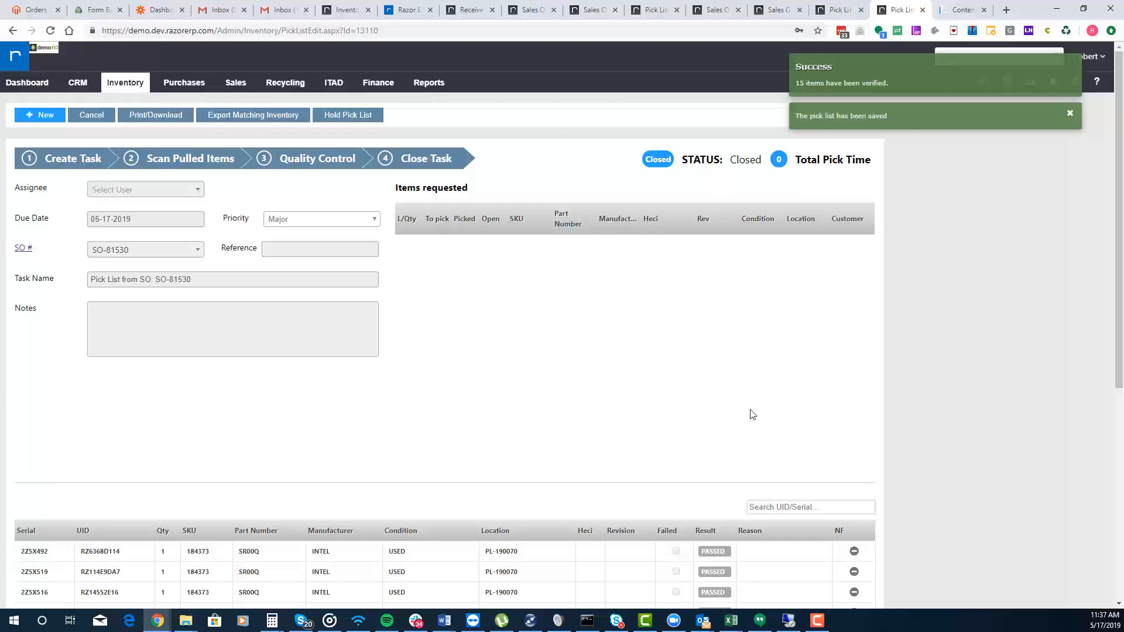
Step: Return to the sales order, reload it and examine its allocated items
click(766, 15)
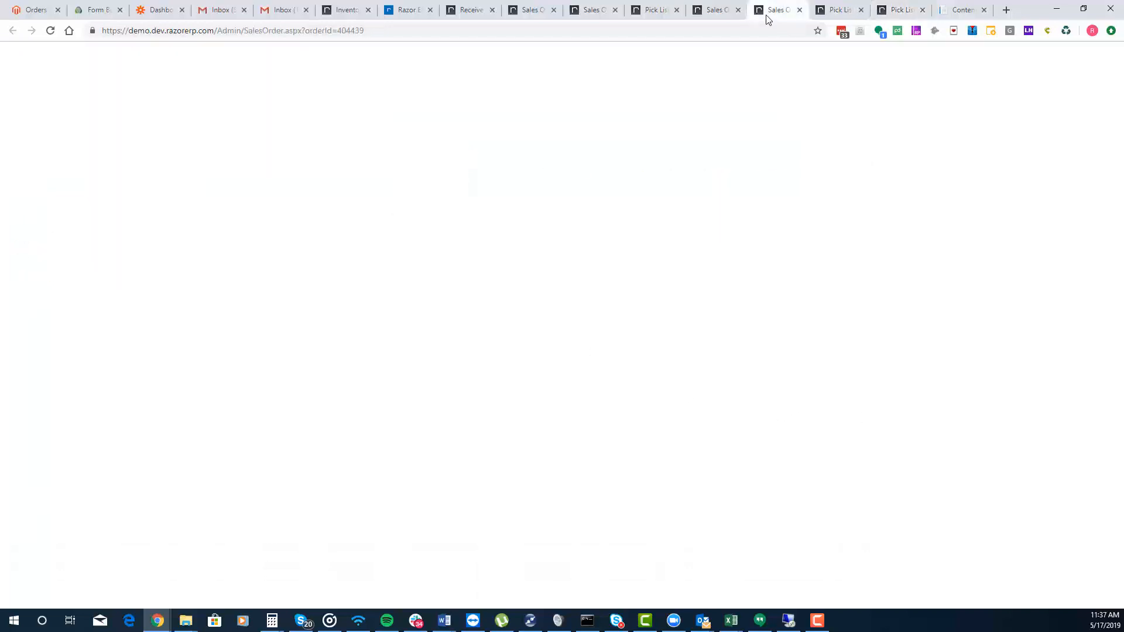
right_click(590, 230)
click(611, 262)
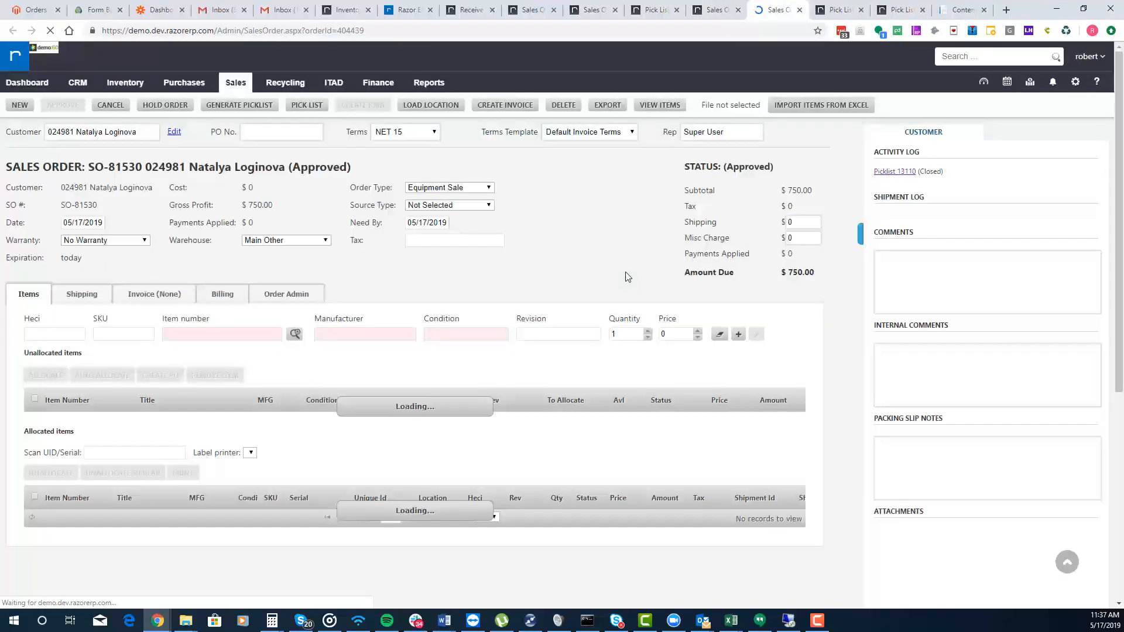
scroll(515, 232, down, 5)
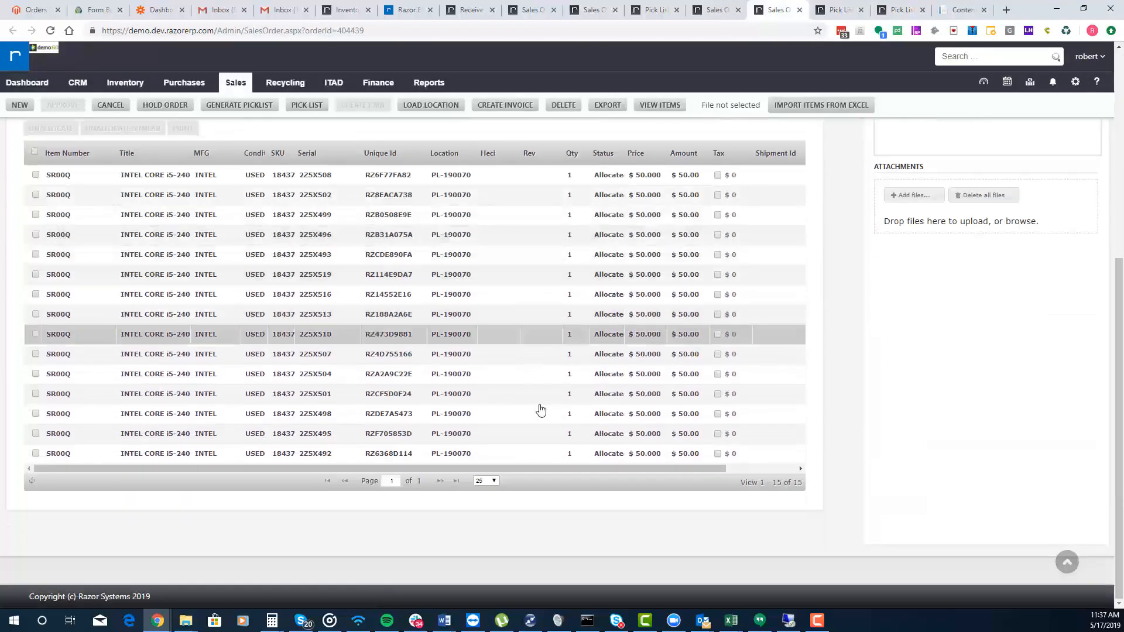